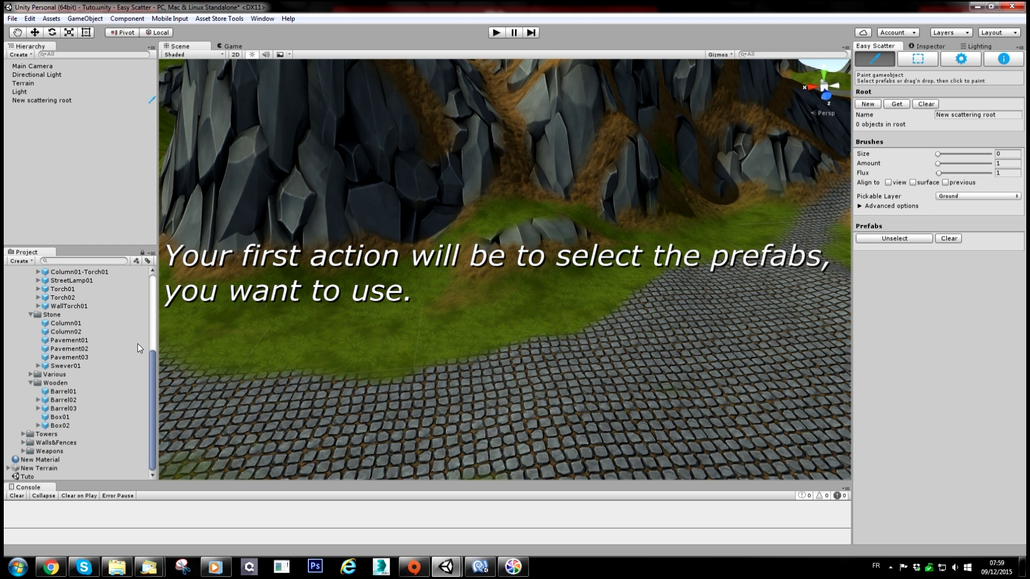
Multi-select Pavement02, Swever01 and Barrel01 and drag them into the Easy Scatter Prefabs area
{"action": "left_click", "coordinate": [88, 352]}
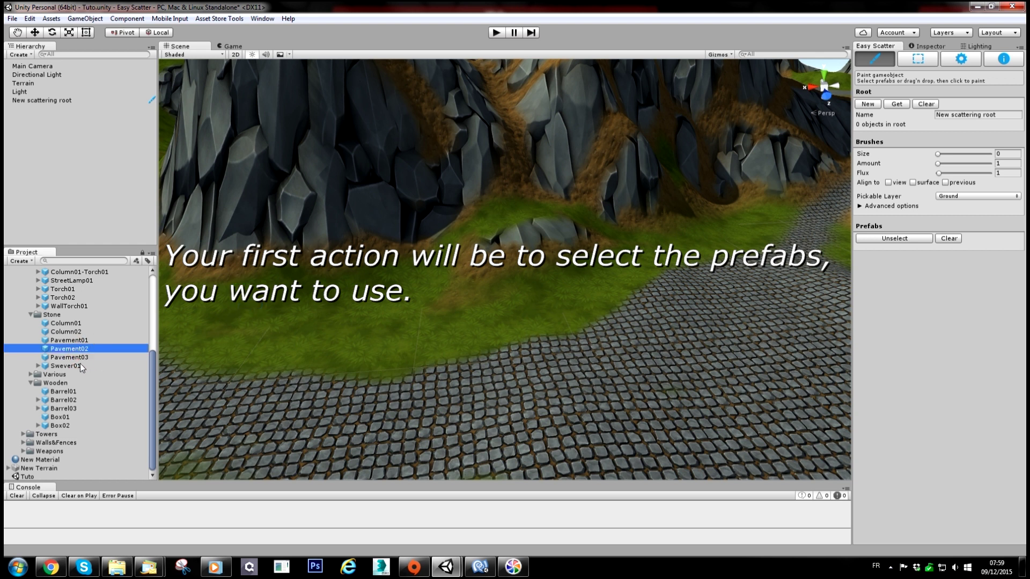
{"action": "left_click", "coordinate": [79, 365], "text": "ctrl"}
{"action": "left_click", "coordinate": [153, 385]}
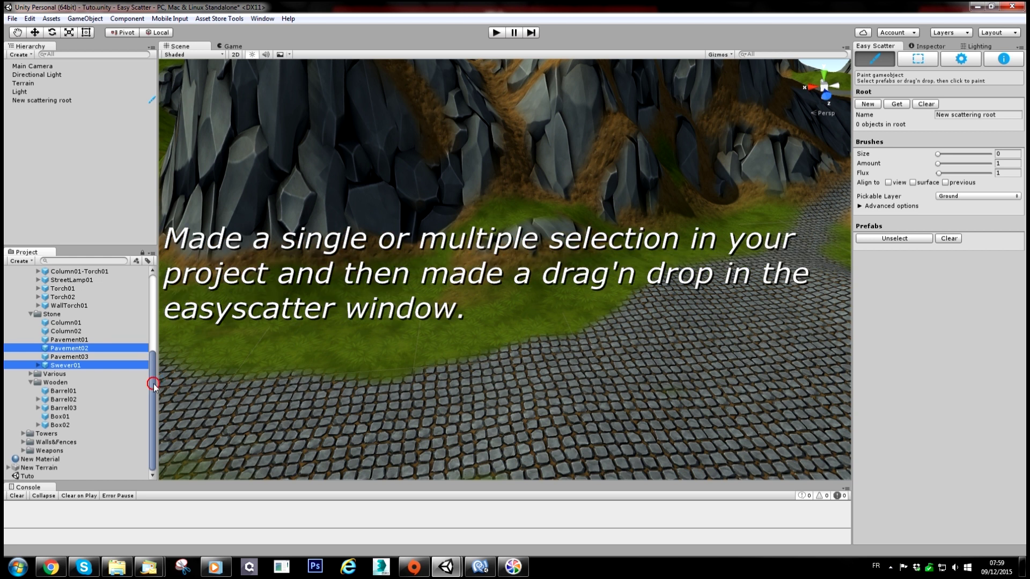
{"action": "left_click", "coordinate": [80, 394], "text": "ctrl"}
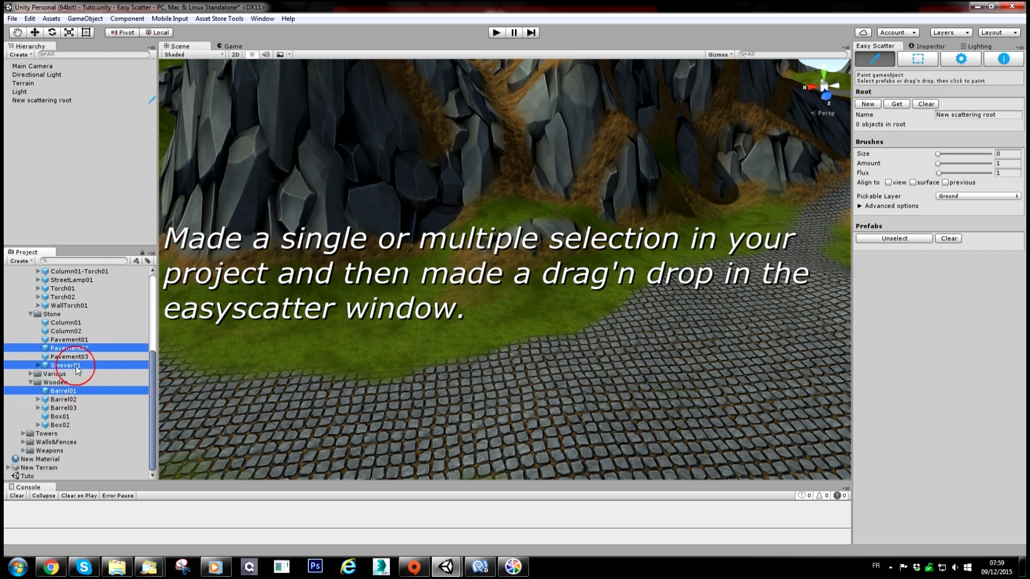
{"action": "left_click_drag", "start_coordinate": [52, 347], "coordinate": [916, 301]}
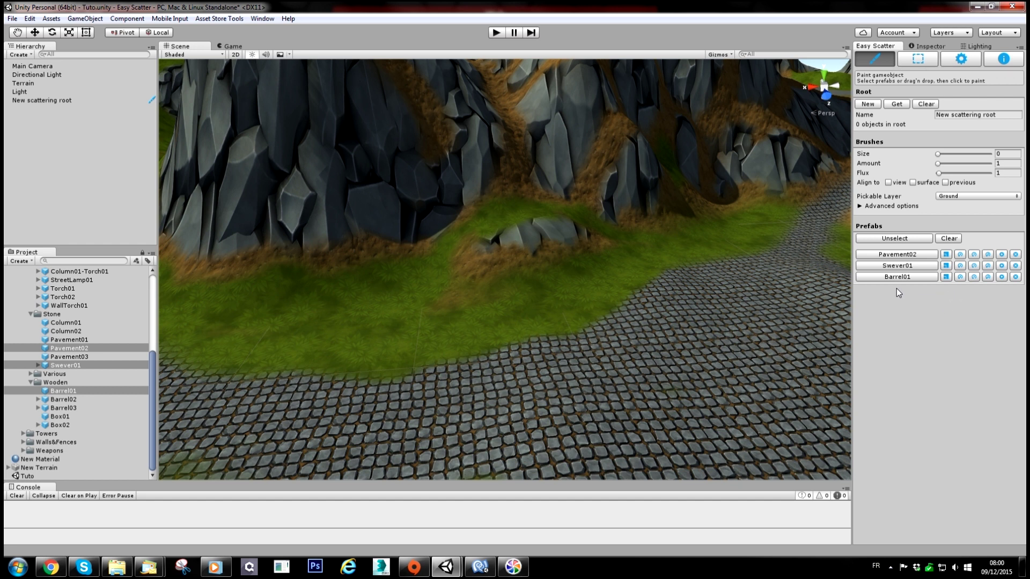
Paint a single Barrel01 and two rows of barrels beside the path, then clear them all
{"action": "left_click", "coordinate": [914, 259]}
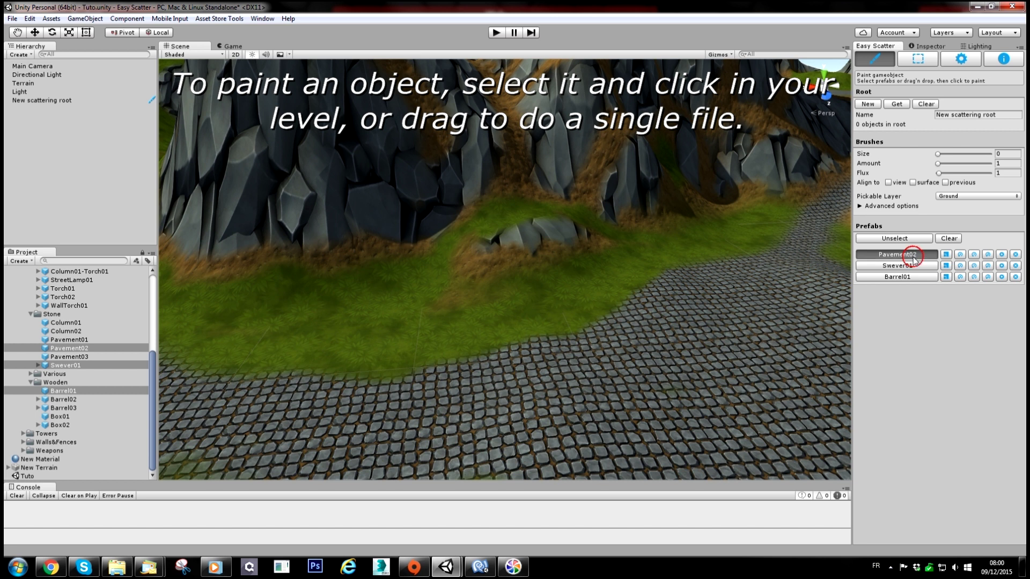
{"action": "left_click", "coordinate": [910, 277]}
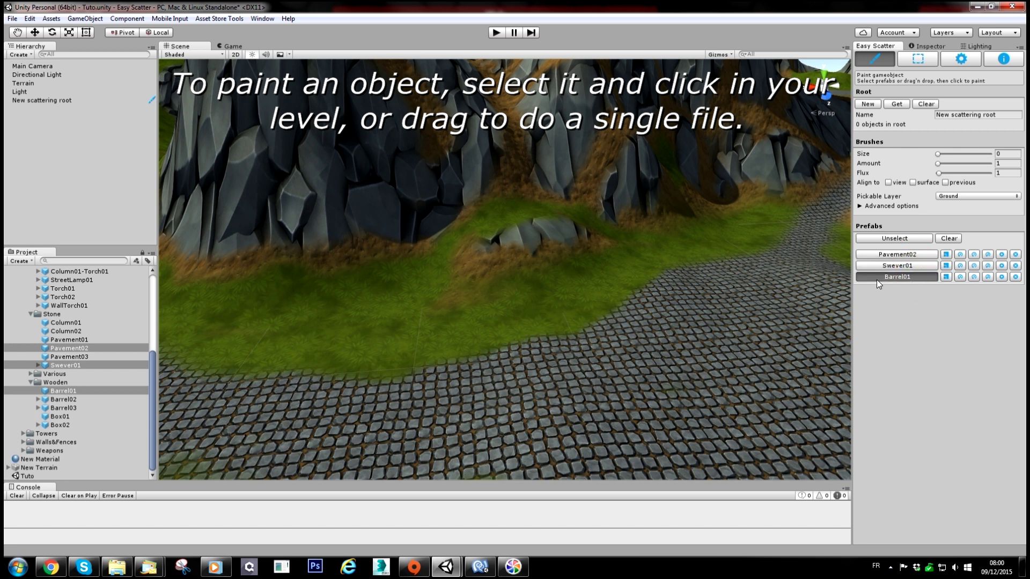
{"action": "left_click", "coordinate": [669, 268]}
{"action": "left_click_drag", "start_coordinate": [653, 282], "coordinate": [530, 336]}
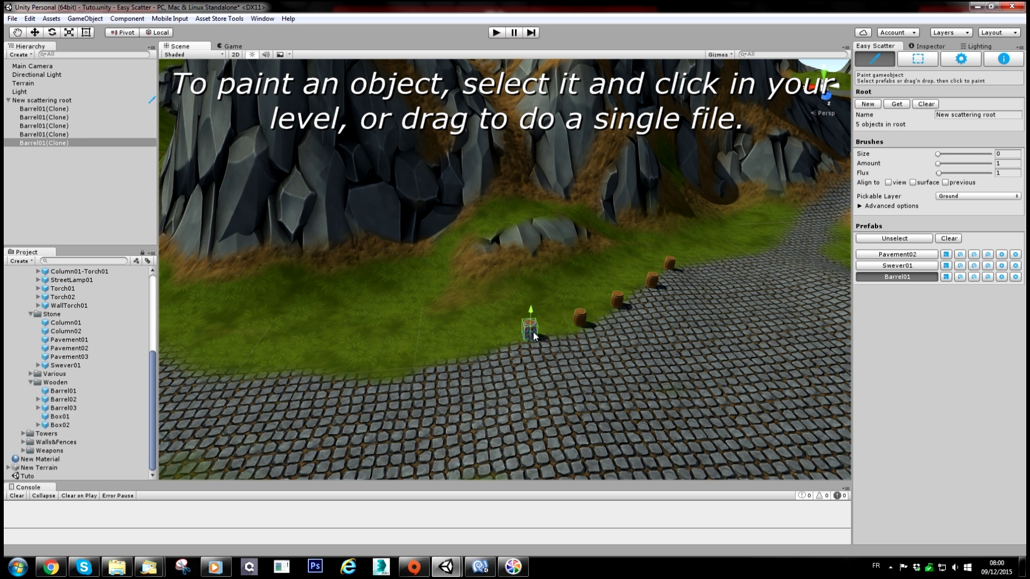
{"action": "mouse_move", "coordinate": [665, 244]}
{"action": "left_mouse_down"}
{"action": "mouse_move", "coordinate": [583, 283]}
{"action": "mouse_move", "coordinate": [361, 323]}
{"action": "left_mouse_up"}
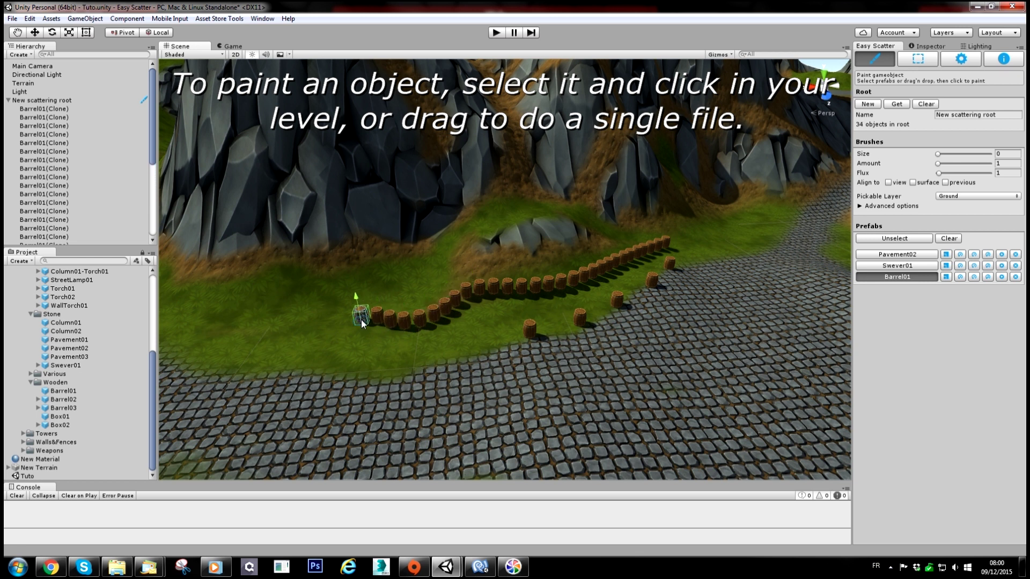
{"action": "left_click", "coordinate": [927, 104]}
{"action": "left_click", "coordinate": [965, 103]}
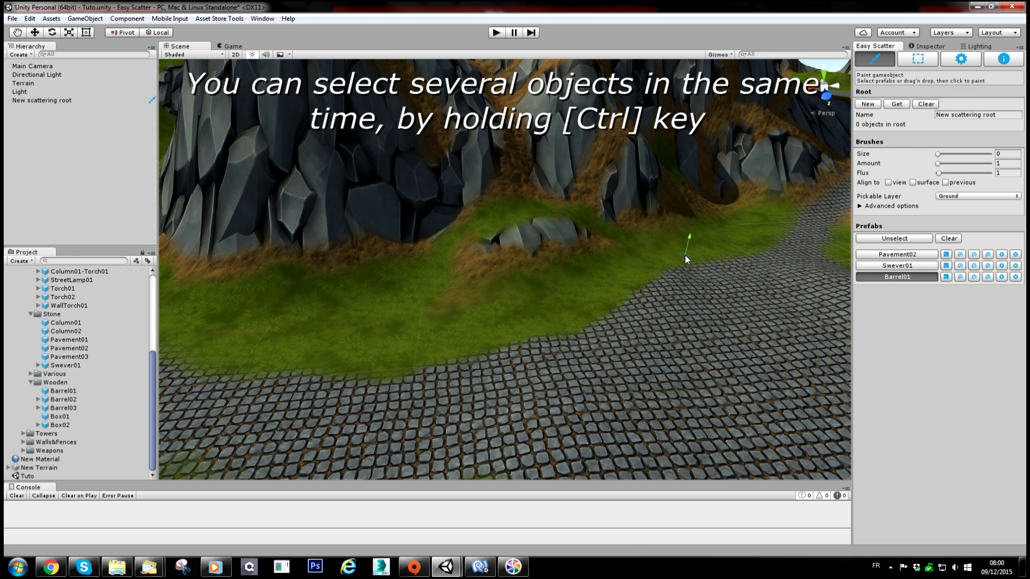
Select Swever01 alongside Barrel01 and paint a random mix of pieces along the path
{"action": "left_click", "coordinate": [911, 258], "text": "ctrl"}
{"action": "left_click", "coordinate": [910, 258], "text": "ctrl"}
{"action": "left_click", "coordinate": [909, 265], "text": "ctrl"}
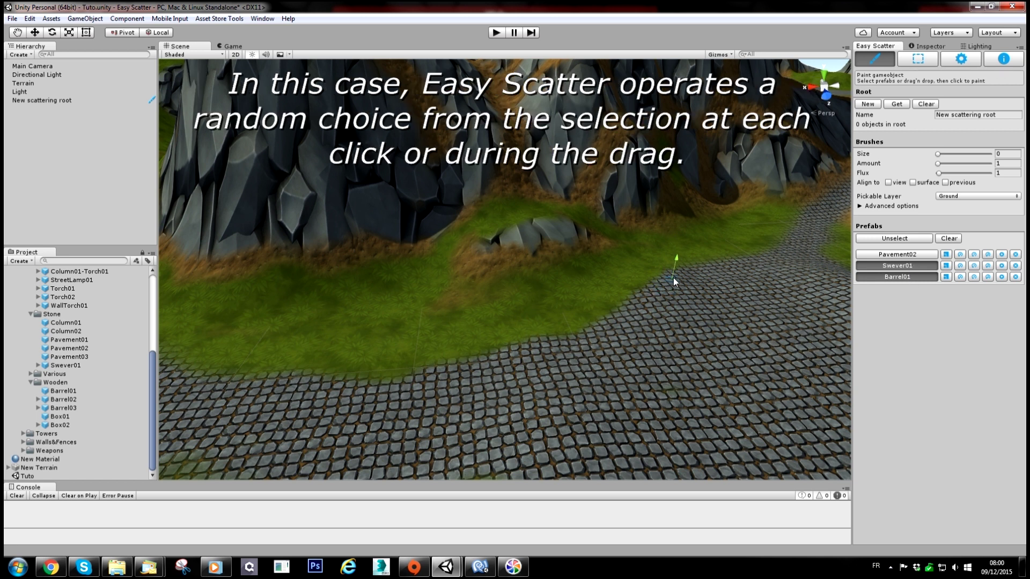
{"action": "left_click", "coordinate": [700, 261]}
{"action": "mouse_move", "coordinate": [669, 271]}
{"action": "left_mouse_down"}
{"action": "mouse_move", "coordinate": [546, 315]}
{"action": "mouse_move", "coordinate": [397, 329]}
{"action": "mouse_move", "coordinate": [247, 372]}
{"action": "mouse_move", "coordinate": [634, 331]}
{"action": "left_mouse_up"}
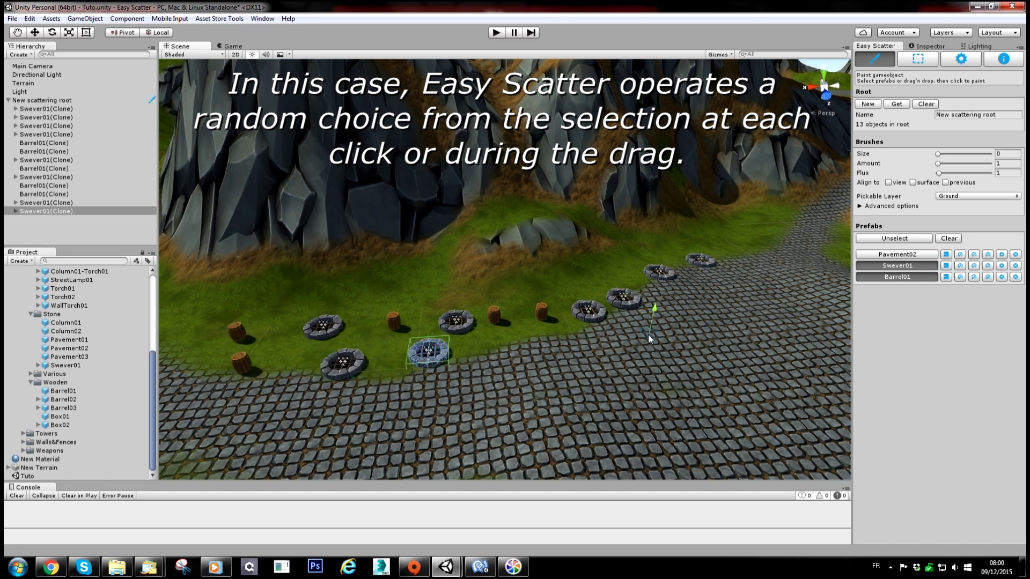
{"action": "middle_click_drag", "start_coordinate": [648, 338], "coordinate": [728, 276]}
{"action": "mouse_move", "coordinate": [758, 252]}
{"action": "left_mouse_down"}
{"action": "mouse_move", "coordinate": [506, 349]}
{"action": "mouse_move", "coordinate": [384, 374]}
{"action": "left_mouse_up"}
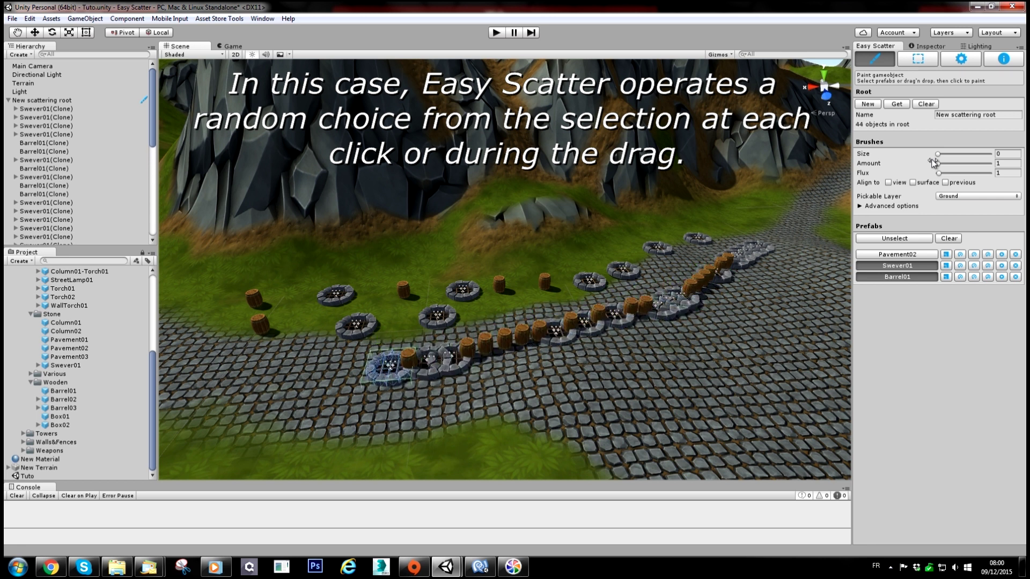
Clear every painted object and deselect Swever01 and Barrel01
{"action": "left_click", "coordinate": [927, 105]}
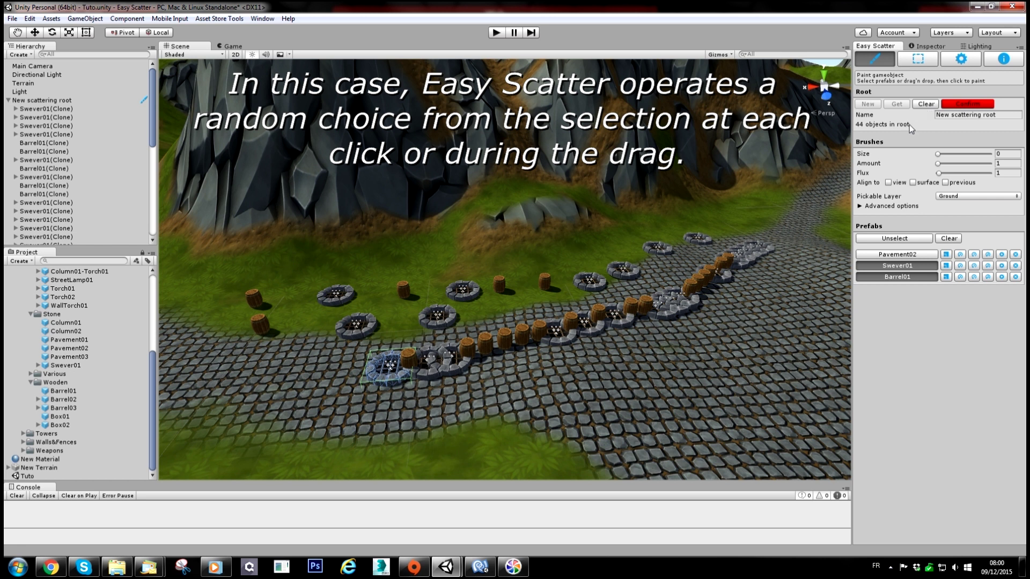
{"action": "left_click", "coordinate": [968, 105]}
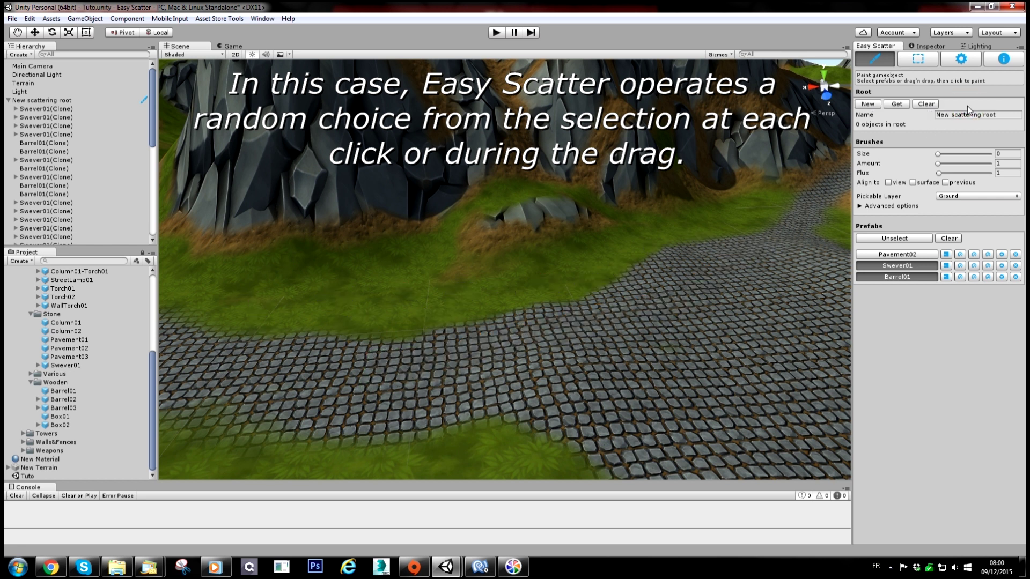
{"action": "left_click", "coordinate": [892, 266]}
{"action": "left_click", "coordinate": [895, 277]}
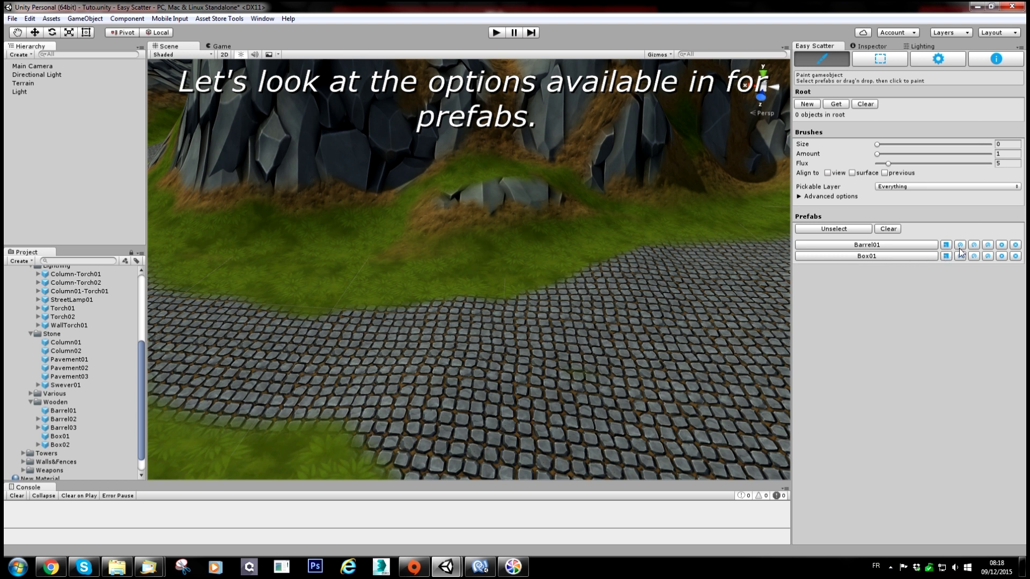
Start deleting Barrel01 from the prefab list, then cancel the deletion
{"action": "left_click", "coordinate": [1016, 245]}
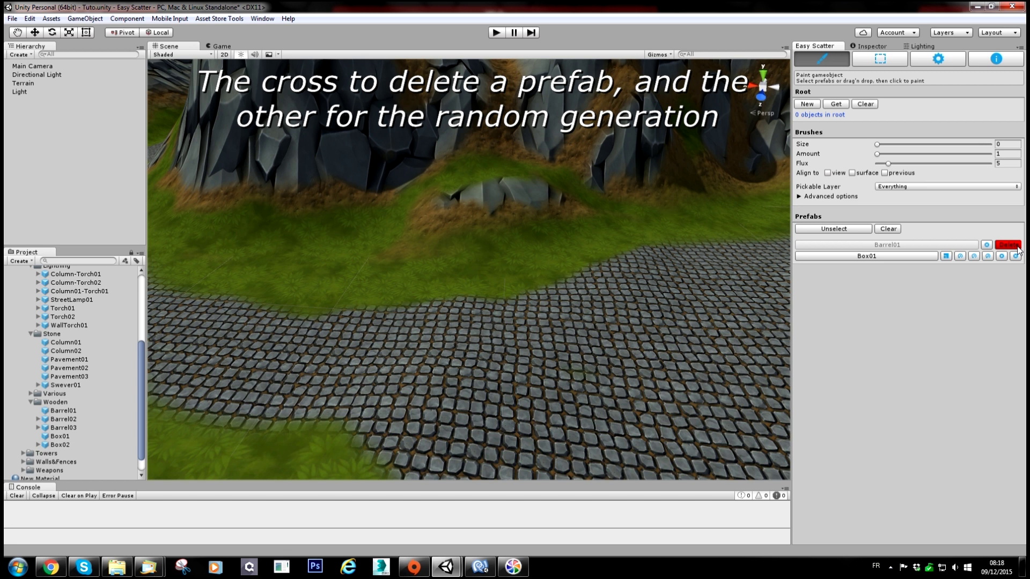
{"action": "left_click", "coordinate": [988, 245]}
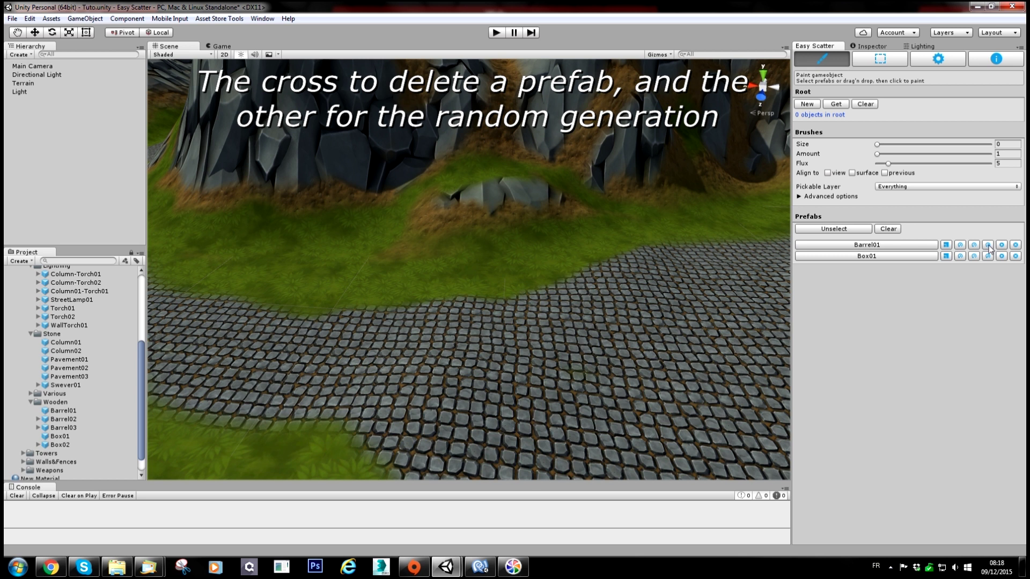
Enable random scale on Barrel01 and place ten barrels along the path edge
{"action": "left_click", "coordinate": [880, 248]}
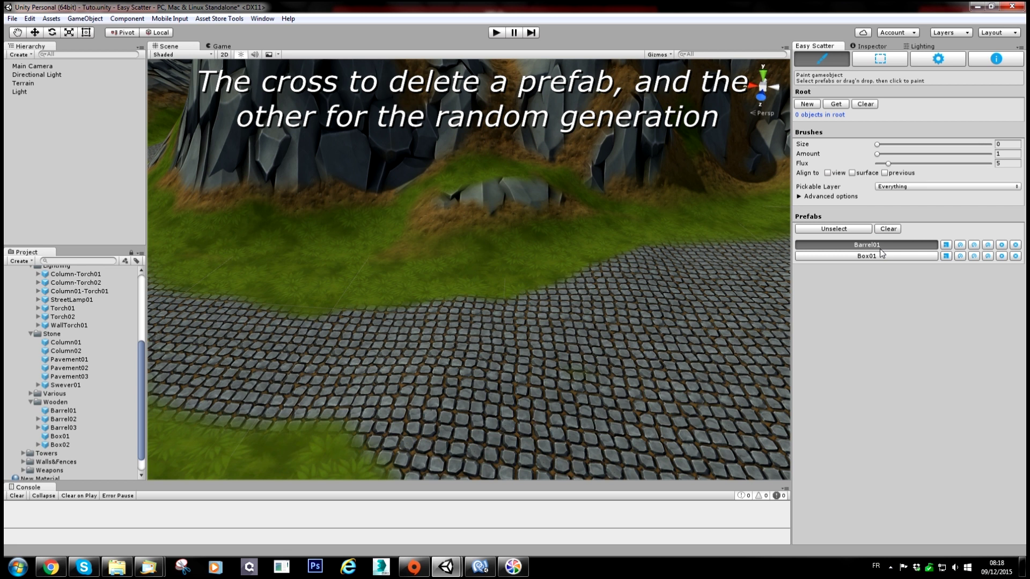
{"action": "left_click", "coordinate": [946, 245]}
{"action": "left_click", "coordinate": [684, 244]}
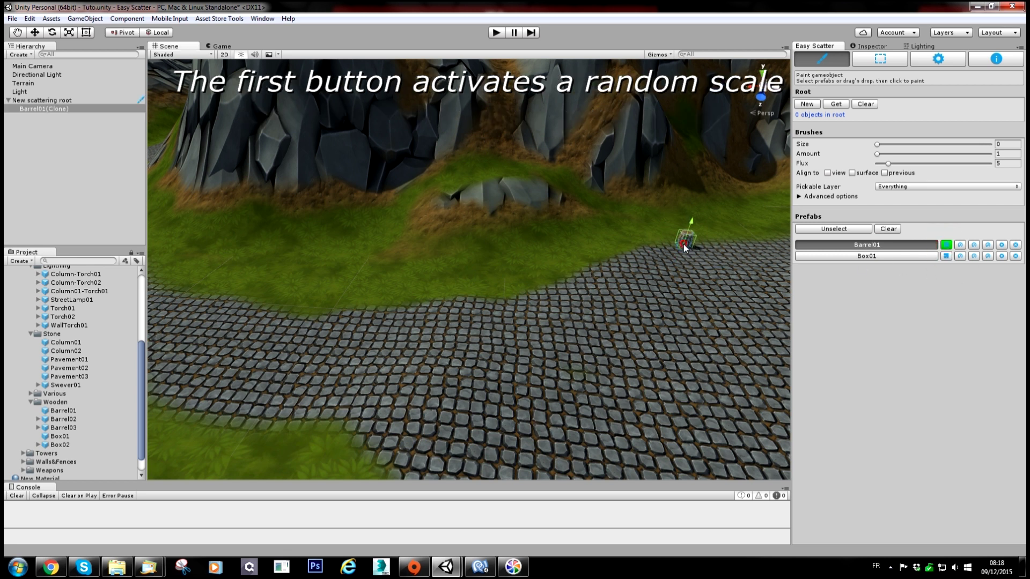
{"action": "left_click", "coordinate": [659, 248]}
{"action": "left_click", "coordinate": [628, 257]}
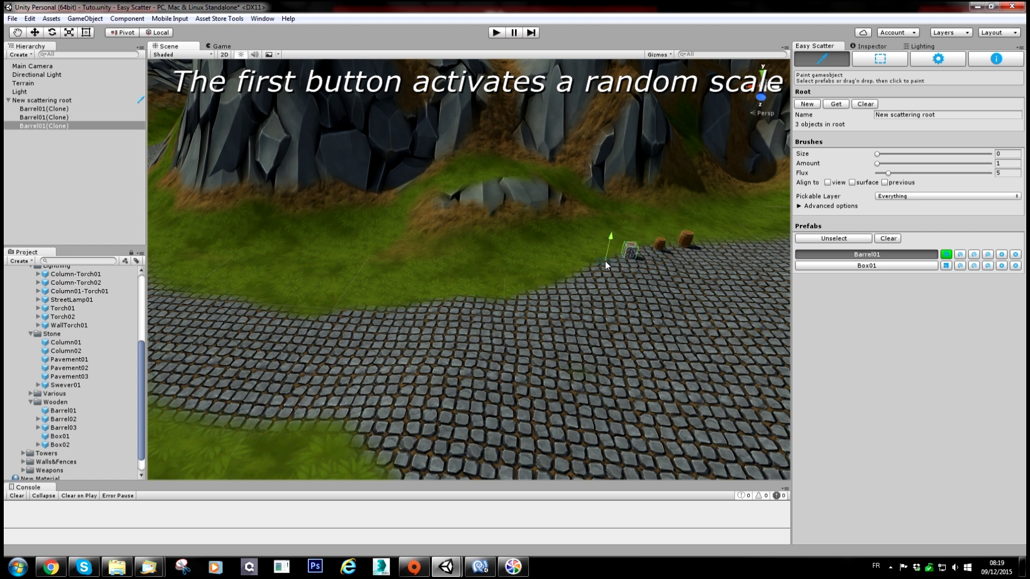
{"action": "left_click", "coordinate": [605, 262]}
{"action": "left_click", "coordinate": [579, 270]}
{"action": "left_click", "coordinate": [555, 280]}
{"action": "left_click", "coordinate": [515, 285]}
{"action": "left_click", "coordinate": [475, 285]}
{"action": "left_click", "coordinate": [446, 286]}
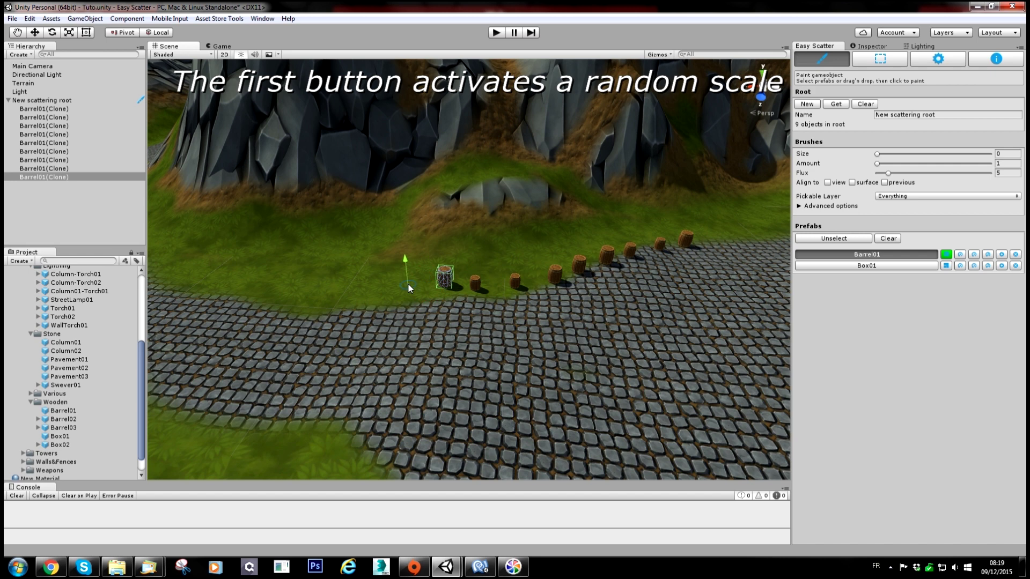
{"action": "left_click", "coordinate": [407, 285]}
Paint seven more barrels across the grass, reaching 17 in total
{"action": "left_click_drag", "start_coordinate": [497, 284], "coordinate": [616, 316], "text": "alt"}
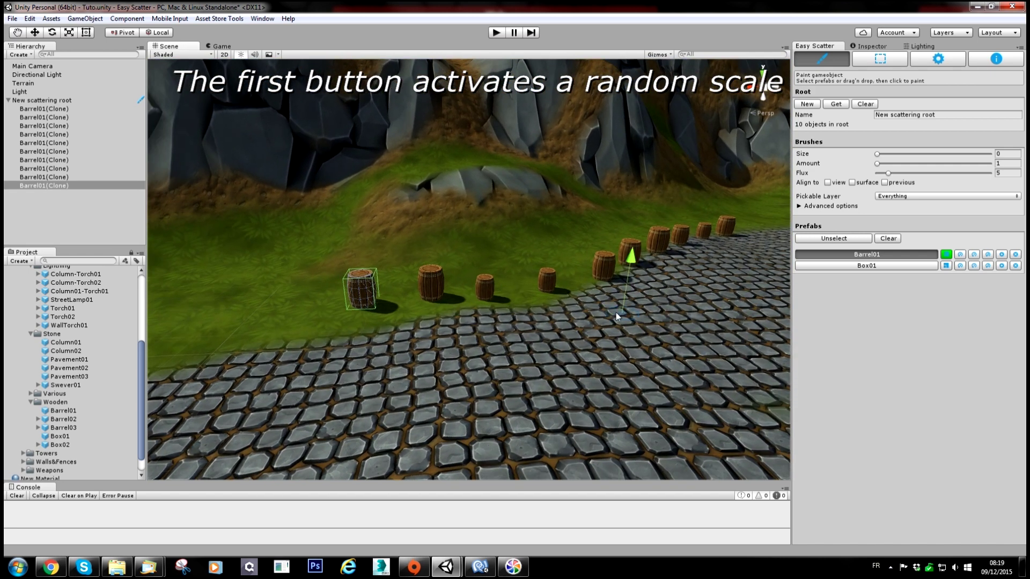
{"action": "scroll", "coordinate": [600, 309], "scroll_direction": "down", "scroll_amount": 2}
{"action": "scroll", "coordinate": [600, 295], "scroll_direction": "down", "scroll_amount": 2}
{"action": "scroll", "coordinate": [639, 223], "scroll_direction": "down", "scroll_amount": 2}
{"action": "mouse_move", "coordinate": [639, 221]}
{"action": "left_mouse_down"}
{"action": "mouse_move", "coordinate": [414, 243]}
{"action": "mouse_move", "coordinate": [327, 270]}
{"action": "left_mouse_up"}
{"action": "left_click_drag", "start_coordinate": [610, 217], "coordinate": [603, 258], "text": "alt"}
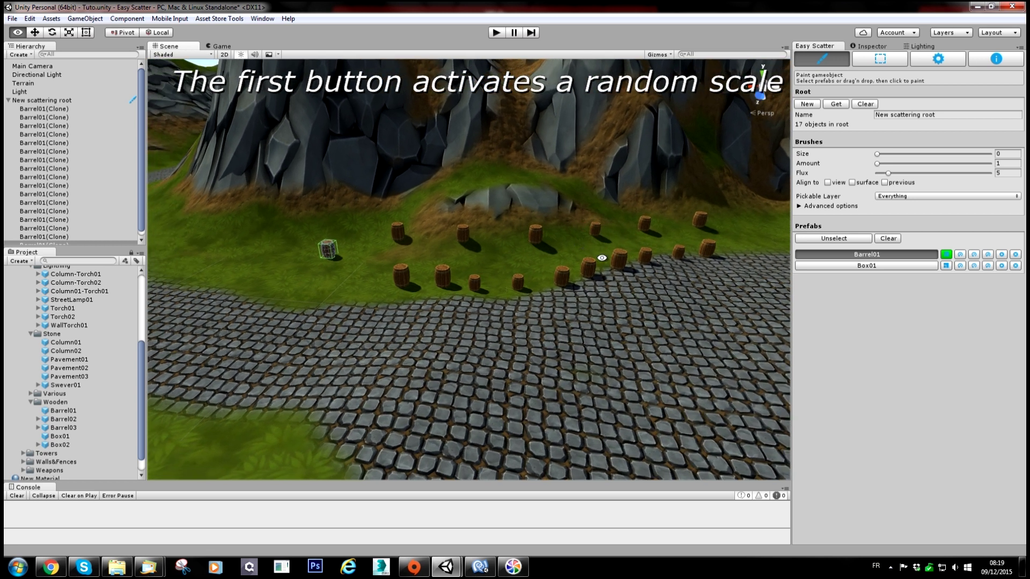
Enable random X, Y and Z rotation for Barrel01
{"action": "left_click", "coordinate": [961, 257]}
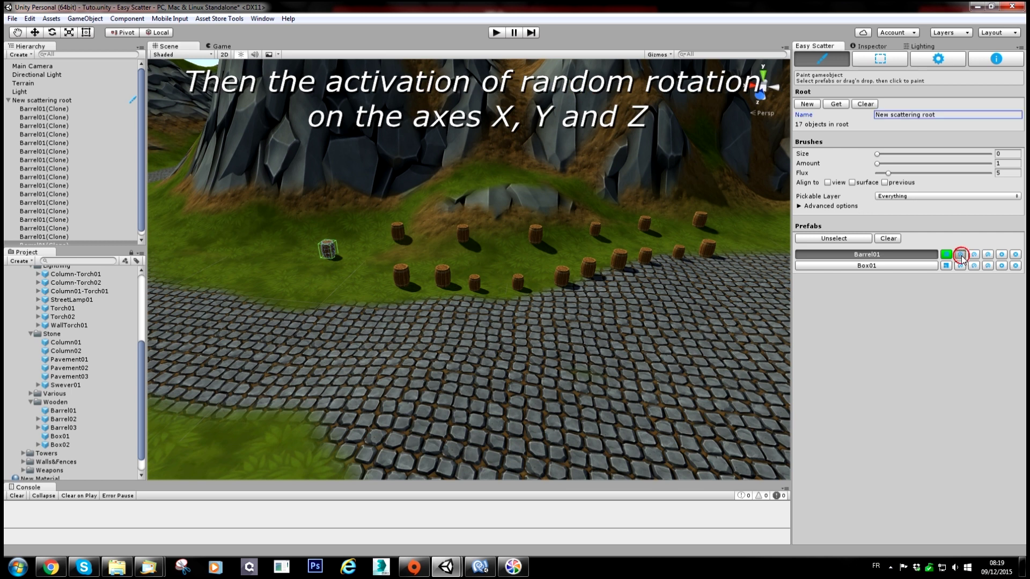
{"action": "left_click", "coordinate": [974, 256]}
{"action": "left_click", "coordinate": [988, 256]}
Paint more randomly tilted barrels along the path, totalling 29, and show Barrel01's placement settings
{"action": "mouse_move", "coordinate": [732, 275]}
{"action": "left_mouse_down"}
{"action": "mouse_move", "coordinate": [601, 310]}
{"action": "mouse_move", "coordinate": [307, 310]}
{"action": "left_mouse_up"}
{"action": "left_click", "coordinate": [277, 296]}
{"action": "mouse_move", "coordinate": [626, 295]}
{"action": "left_mouse_down", "text": "alt"}
{"action": "mouse_move", "coordinate": [435, 275]}
{"action": "mouse_move", "coordinate": [668, 300]}
{"action": "left_mouse_up", "text": "alt"}
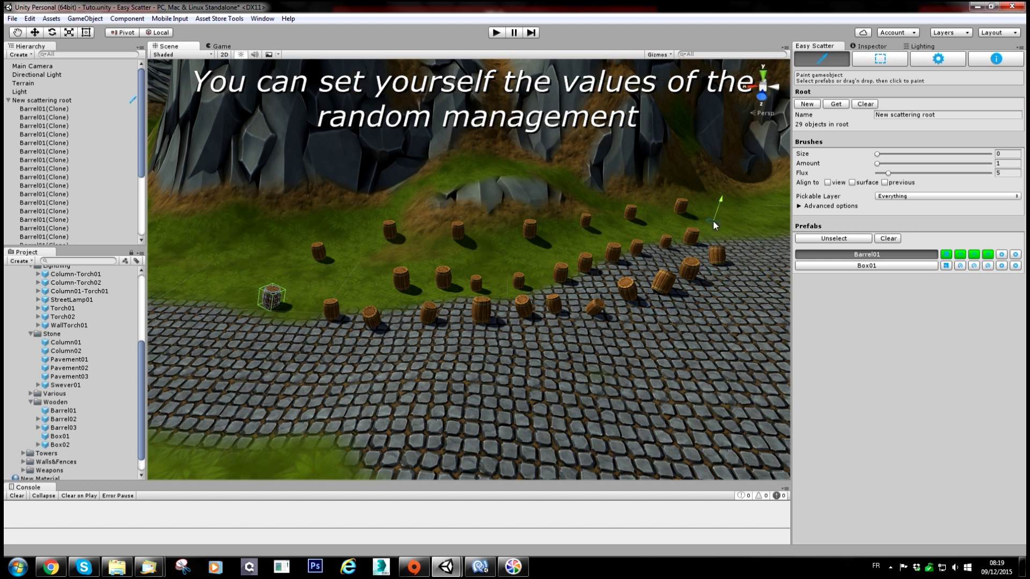
{"action": "left_click", "coordinate": [1001, 256]}
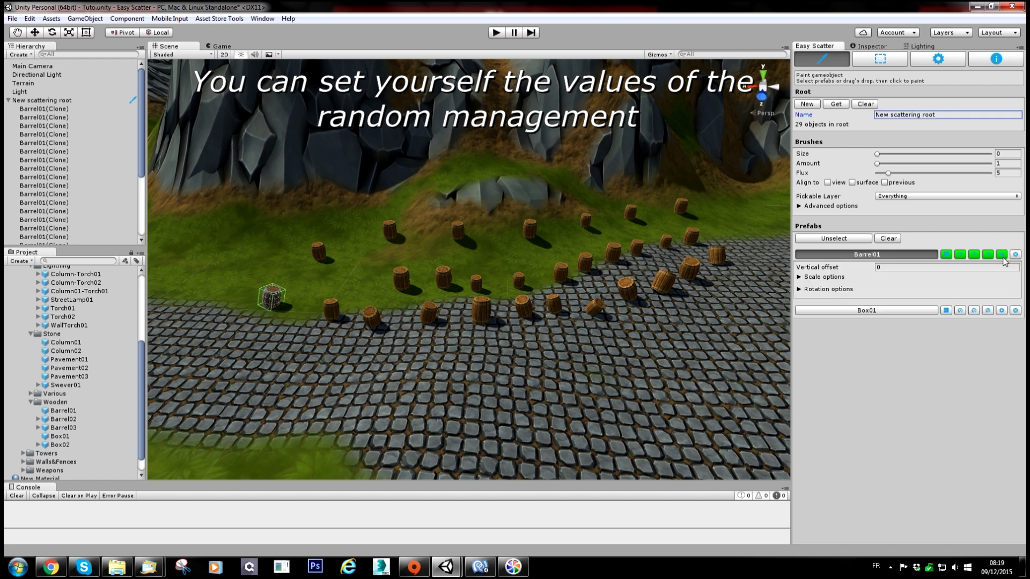
Expand Barrel01's scale and rotation options and set the minimum scale to 0.2
{"action": "left_click", "coordinate": [800, 277]}
{"action": "left_click", "coordinate": [798, 307]}
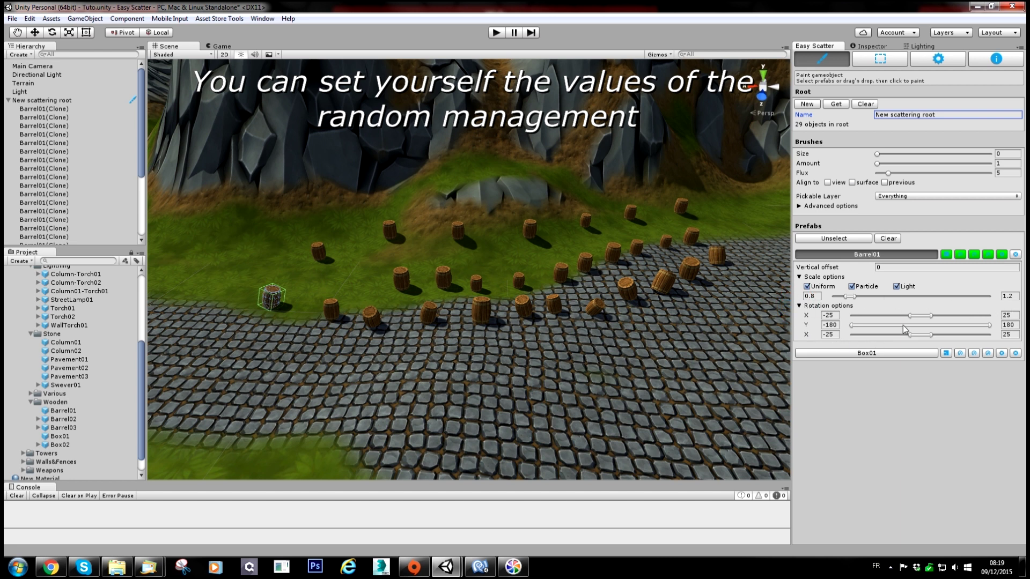
{"action": "left_click", "coordinate": [817, 297]}
{"action": "type", "text": "0.2"}
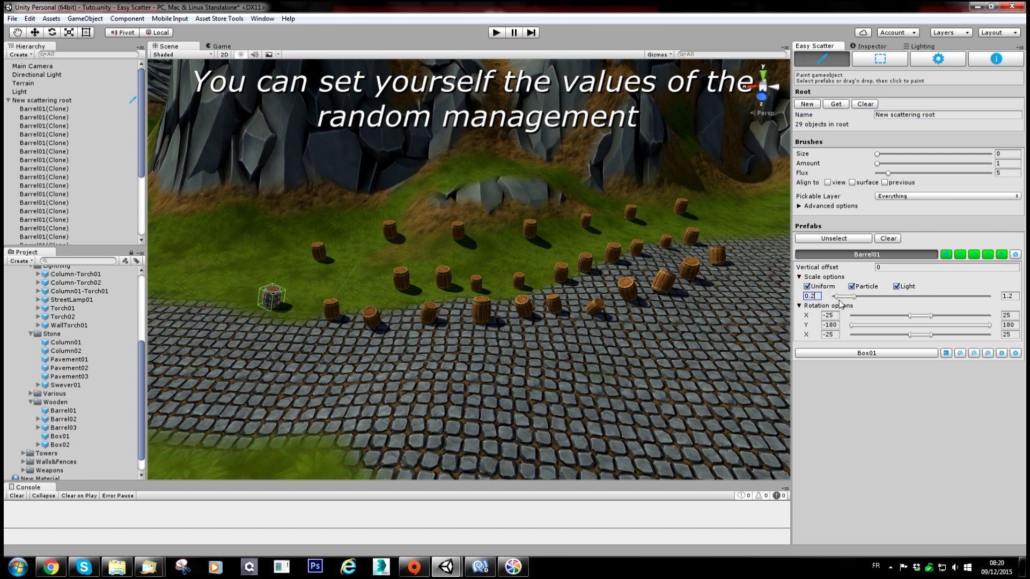
Turn off three Barrel01 options and paint eight barrels across the cobblestone path
{"action": "left_click", "coordinate": [960, 255]}
{"action": "left_click", "coordinate": [974, 254]}
{"action": "left_click", "coordinate": [987, 255]}
{"action": "left_click", "coordinate": [745, 325]}
{"action": "left_click", "coordinate": [691, 347]}
{"action": "left_click", "coordinate": [657, 350]}
{"action": "left_click", "coordinate": [617, 353]}
{"action": "left_click", "coordinate": [569, 356]}
{"action": "left_click", "coordinate": [505, 357]}
{"action": "left_click", "coordinate": [454, 356]}
{"action": "left_click", "coordinate": [377, 358]}
Raise the maximum scale to 2.584 and paint seven large barrels on the grass
{"action": "left_click_drag", "start_coordinate": [847, 299], "coordinate": [840, 302]}
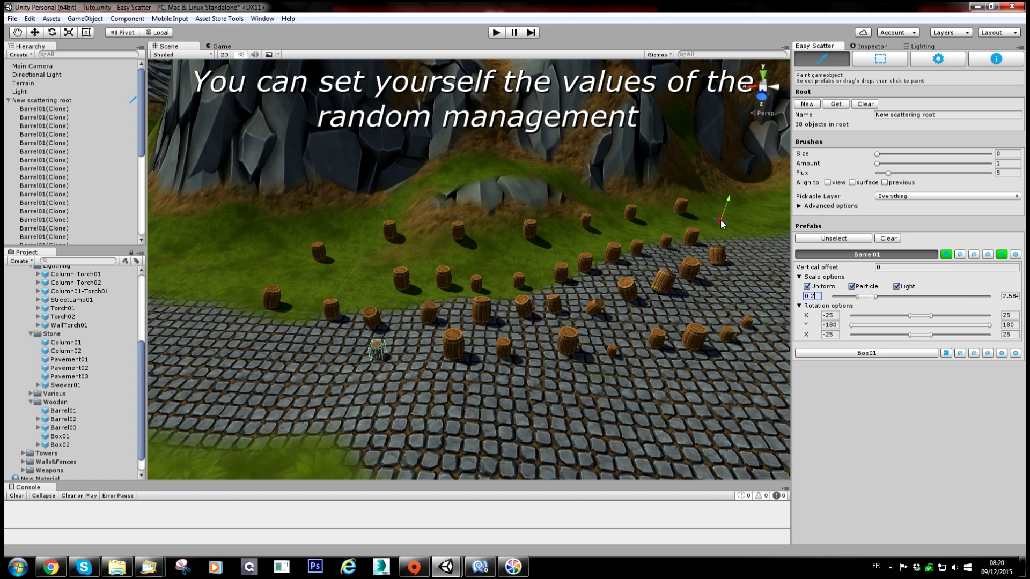
{"action": "left_click", "coordinate": [721, 224]}
{"action": "left_click", "coordinate": [686, 221]}
{"action": "left_click", "coordinate": [647, 234]}
{"action": "left_click", "coordinate": [590, 244]}
{"action": "left_click", "coordinate": [543, 255]}
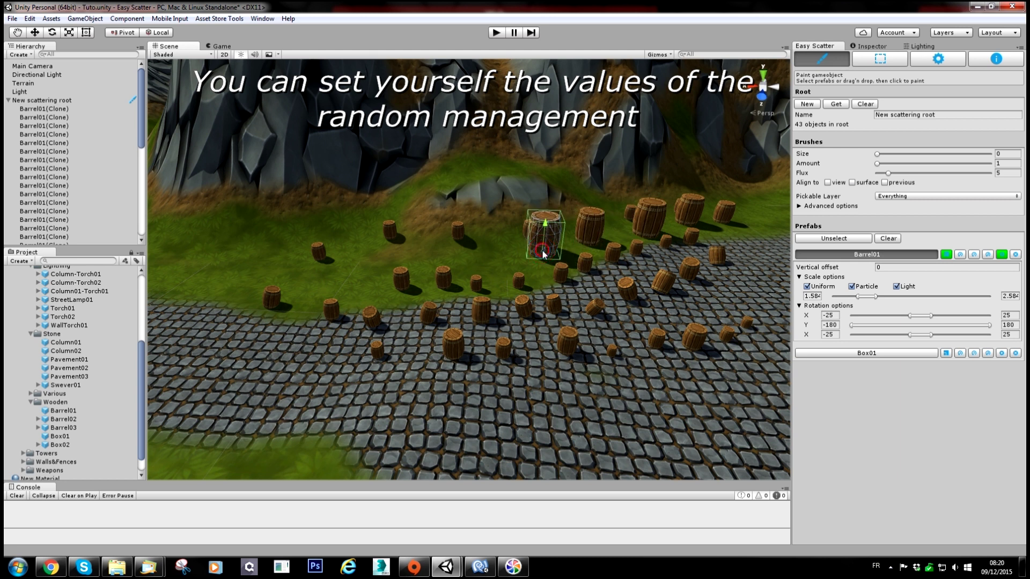
{"action": "left_click", "coordinate": [477, 257]}
{"action": "left_click", "coordinate": [440, 254]}
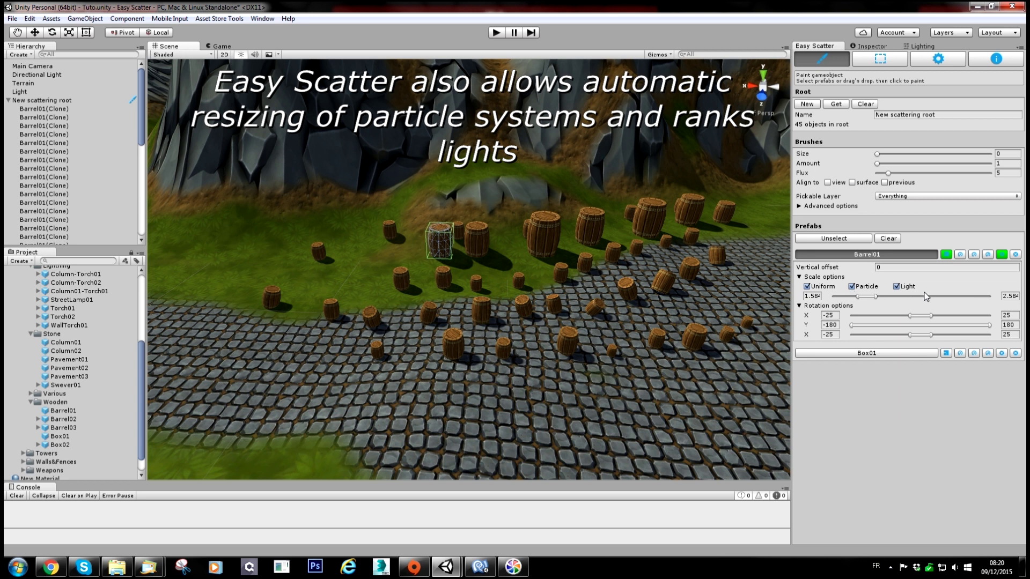
Reset Barrel01's minimum scale to 0.2 and collapse its options
{"action": "left_click", "coordinate": [909, 258]}
{"action": "type", "text": "0.2"}
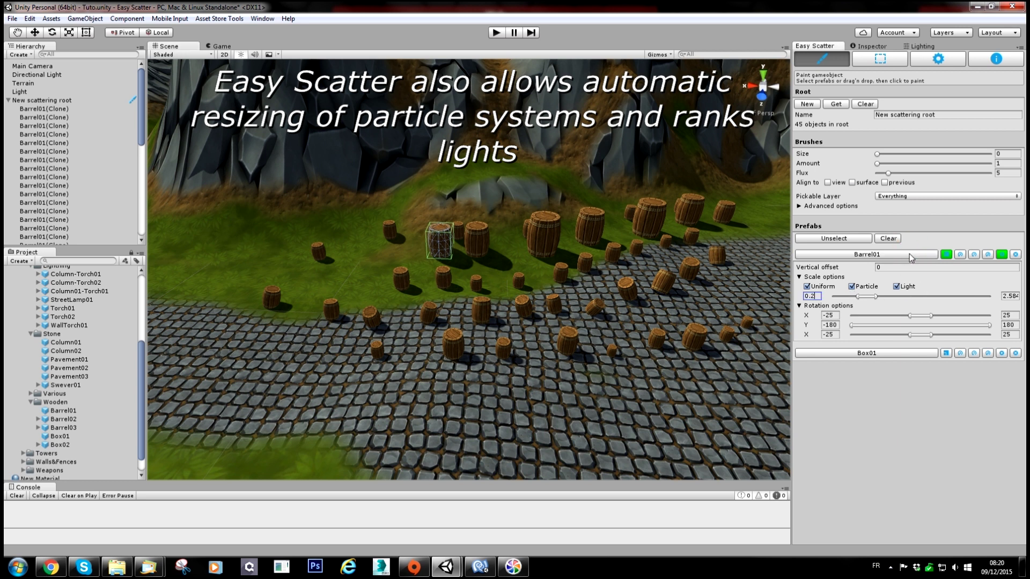
{"action": "left_click", "coordinate": [996, 257]}
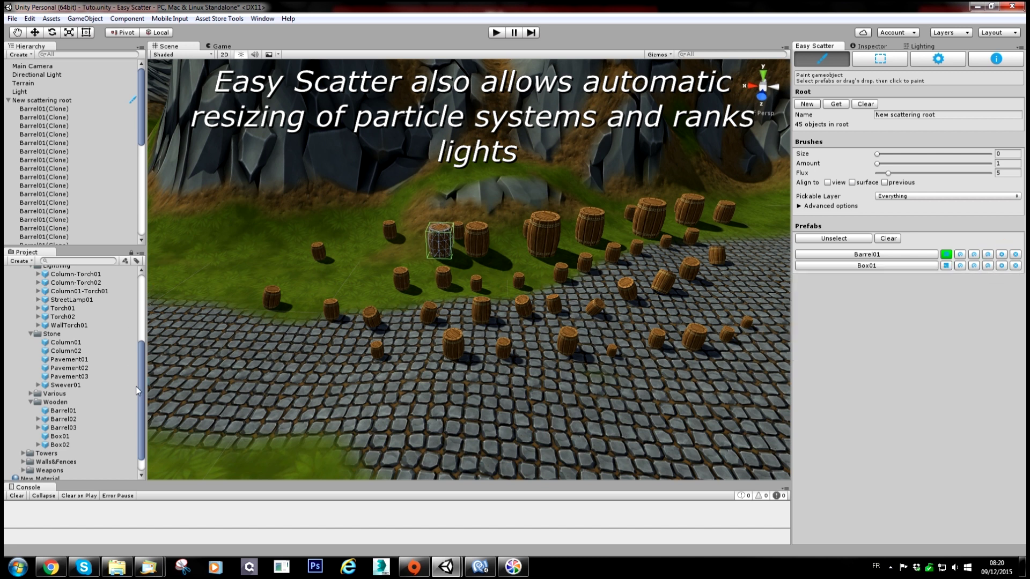
Add Torch01 to the scatter prefabs and paint one torch on the cobblestone path
{"action": "left_click_drag", "start_coordinate": [138, 391], "coordinate": [133, 373]}
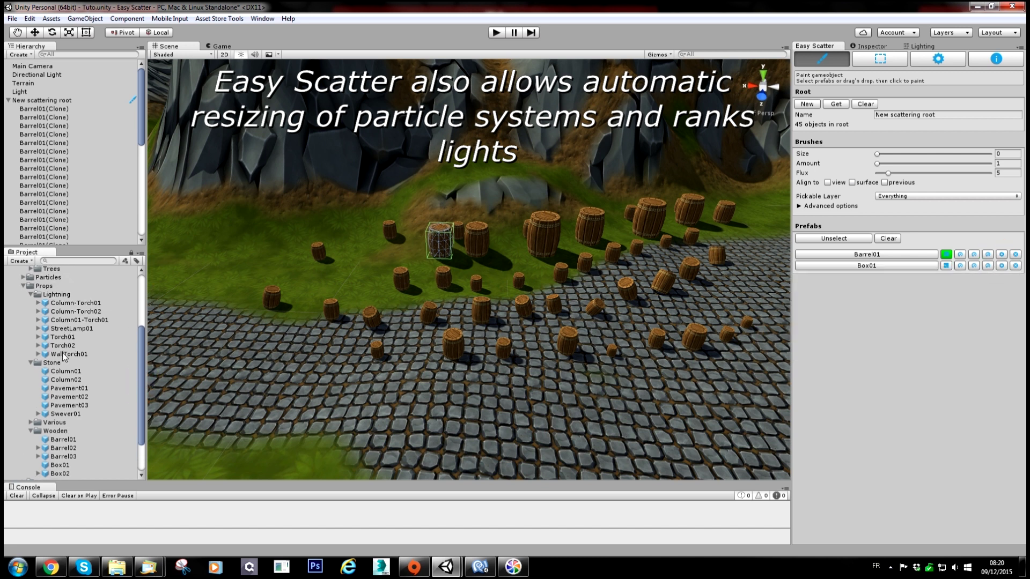
{"action": "left_click_drag", "start_coordinate": [63, 337], "coordinate": [883, 321]}
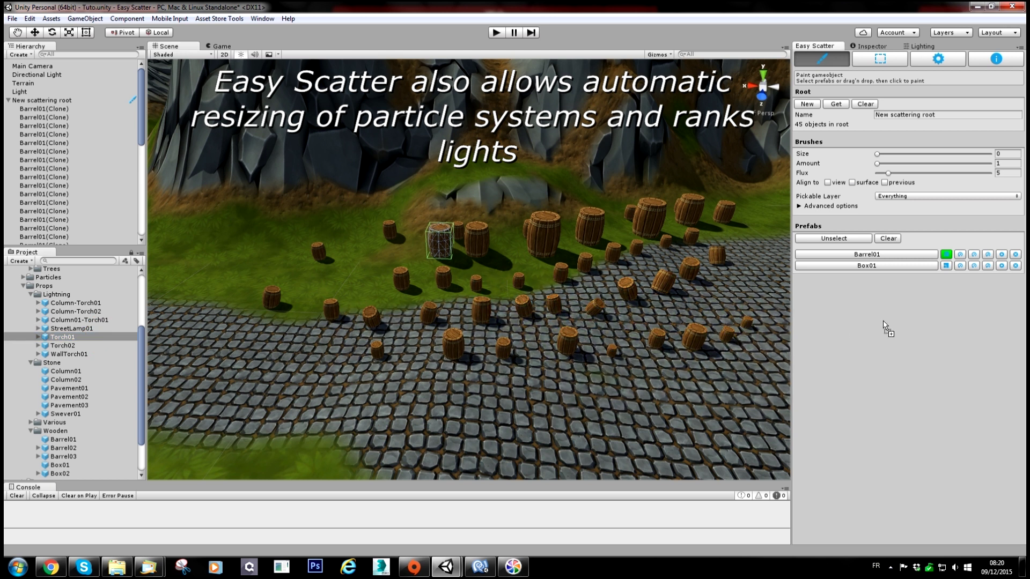
{"action": "left_click", "coordinate": [880, 277]}
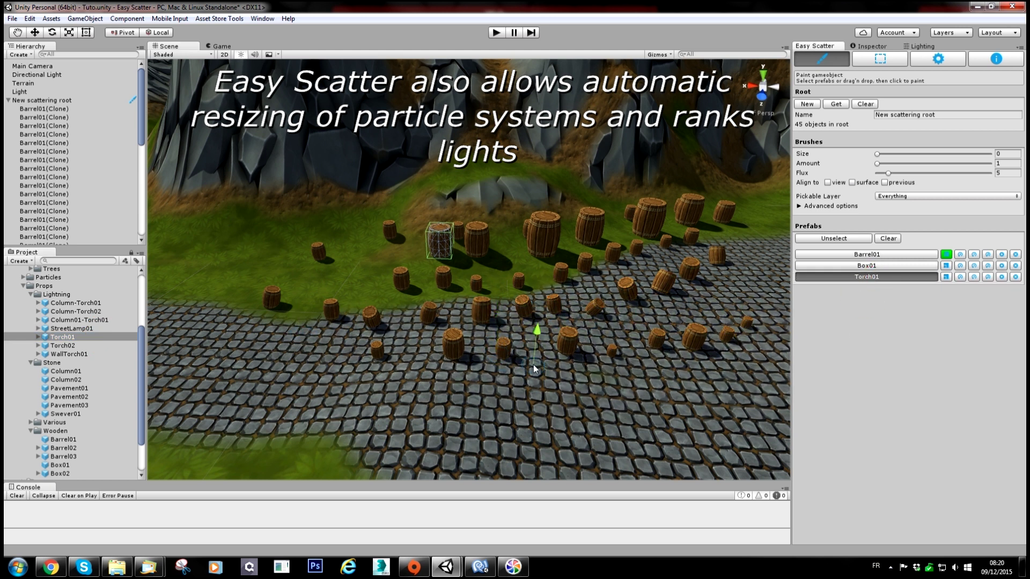
{"action": "left_click", "coordinate": [535, 396]}
{"action": "left_click_drag", "start_coordinate": [536, 394], "coordinate": [214, 257], "text": "alt"}
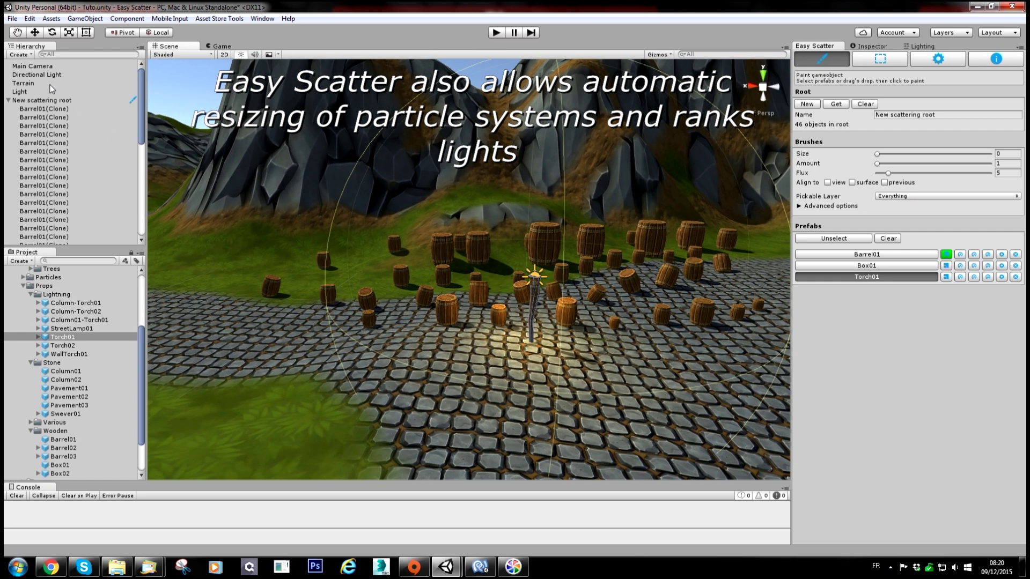
{"action": "left_click", "coordinate": [58, 66]}
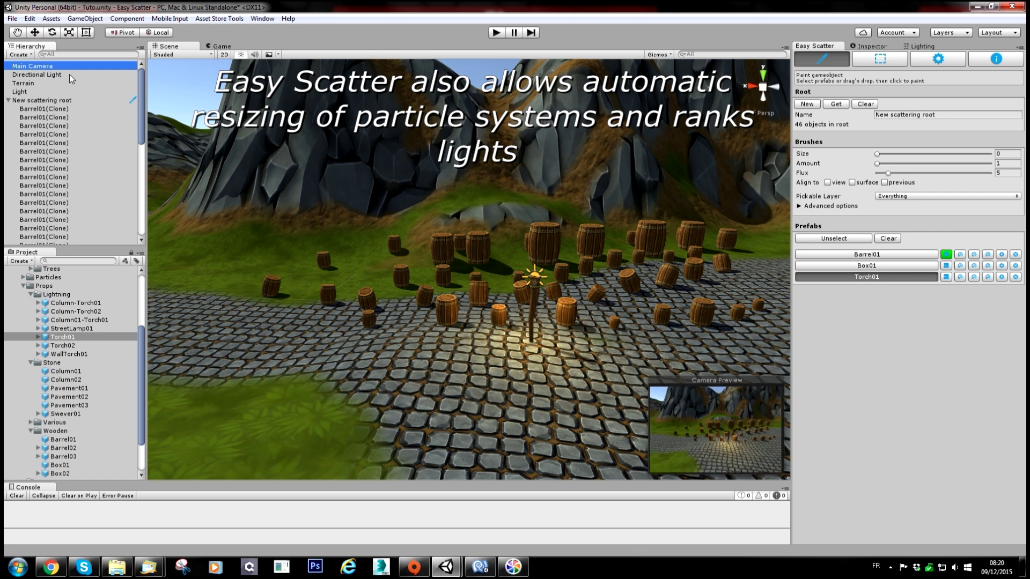
{"action": "left_click", "coordinate": [496, 33]}
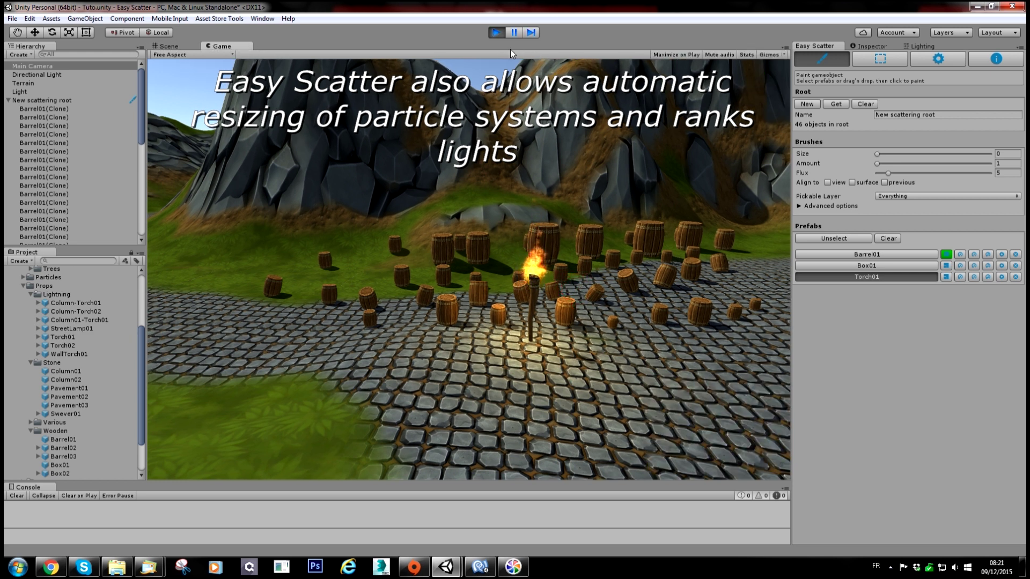
{"action": "left_click", "coordinate": [496, 33]}
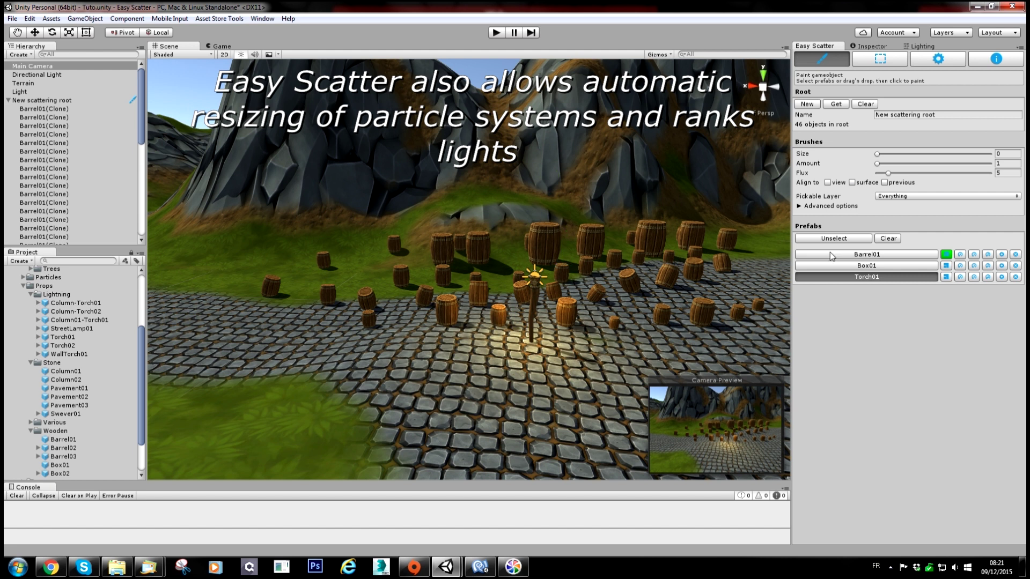
Activate Torch01 for scattering and show its offset, scale and rotation settings
{"action": "left_click", "coordinate": [947, 276]}
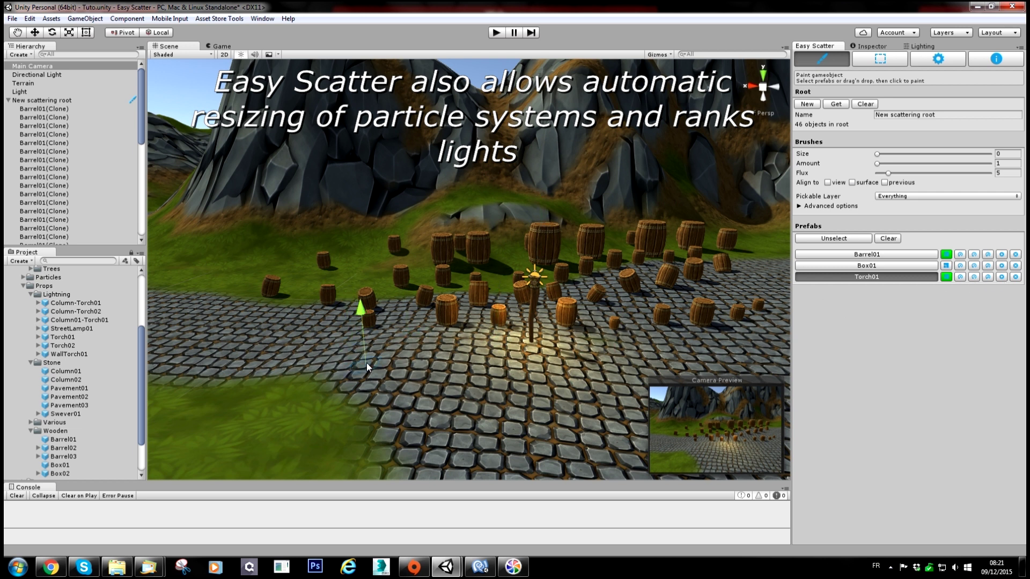
{"action": "mouse_move", "coordinate": [439, 333]}
{"action": "left_mouse_down", "text": "alt"}
{"action": "mouse_move", "coordinate": [482, 337]}
{"action": "mouse_move", "coordinate": [510, 313]}
{"action": "mouse_move", "coordinate": [510, 295]}
{"action": "left_mouse_up", "text": "alt"}
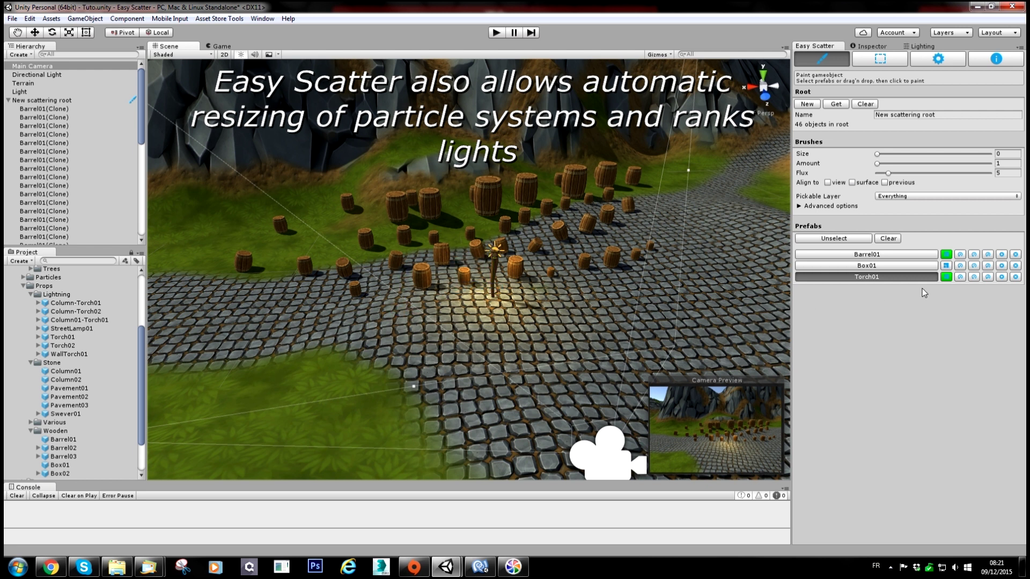
{"action": "left_click", "coordinate": [1002, 278]}
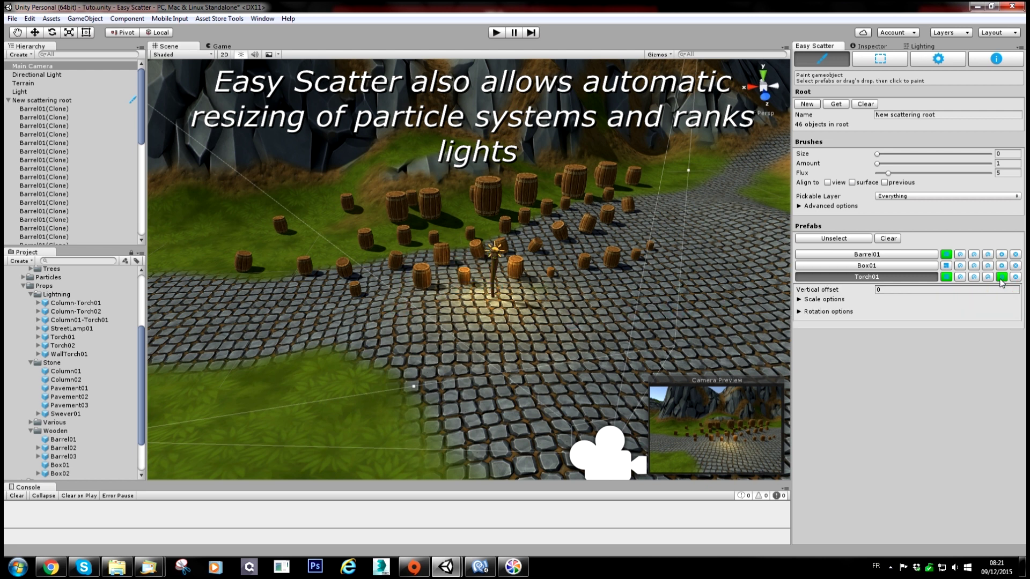
Lower the torch minimum scale to about 0.6 and paint four randomly sized torches along the path
{"action": "left_click", "coordinate": [799, 300]}
{"action": "left_click_drag", "start_coordinate": [845, 321], "coordinate": [860, 320]}
{"action": "left_click", "coordinate": [370, 337]}
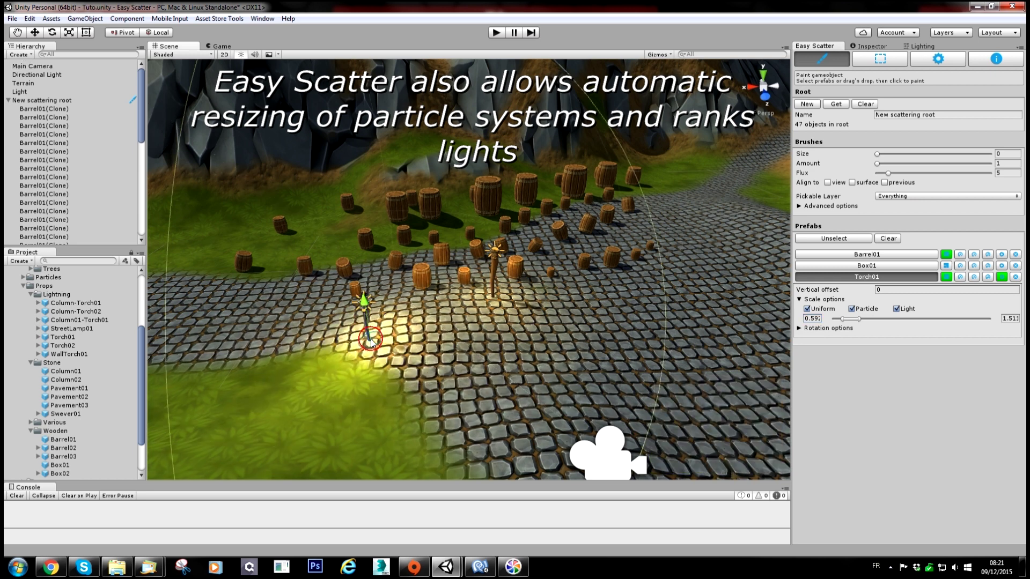
{"action": "left_click", "coordinate": [435, 339]}
{"action": "left_click", "coordinate": [592, 317]}
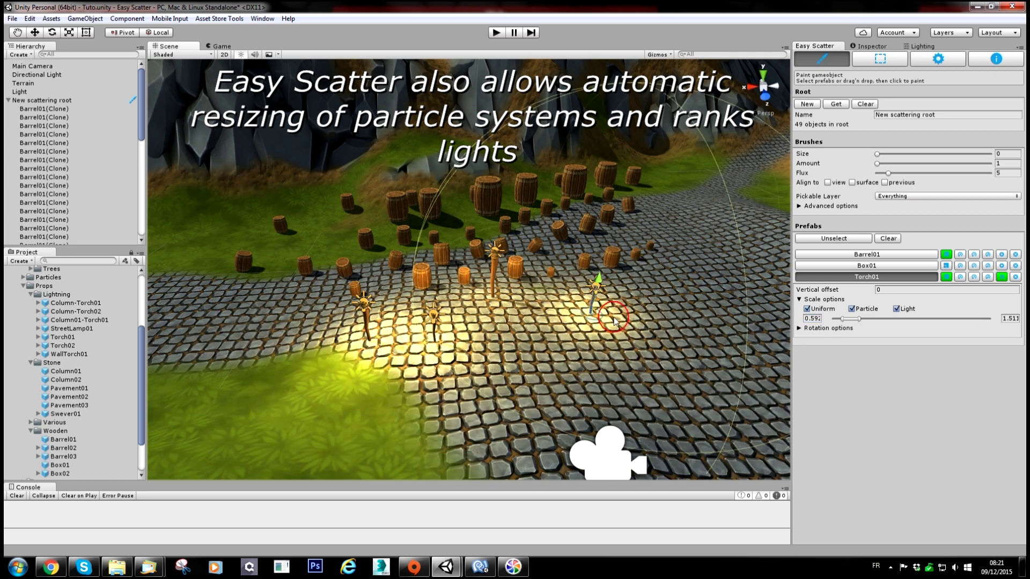
{"action": "left_click", "coordinate": [666, 298]}
{"action": "mouse_move", "coordinate": [595, 327]}
{"action": "left_mouse_down", "text": "alt"}
{"action": "mouse_move", "coordinate": [583, 331]}
{"action": "mouse_move", "coordinate": [617, 322]}
{"action": "left_mouse_up", "text": "alt"}
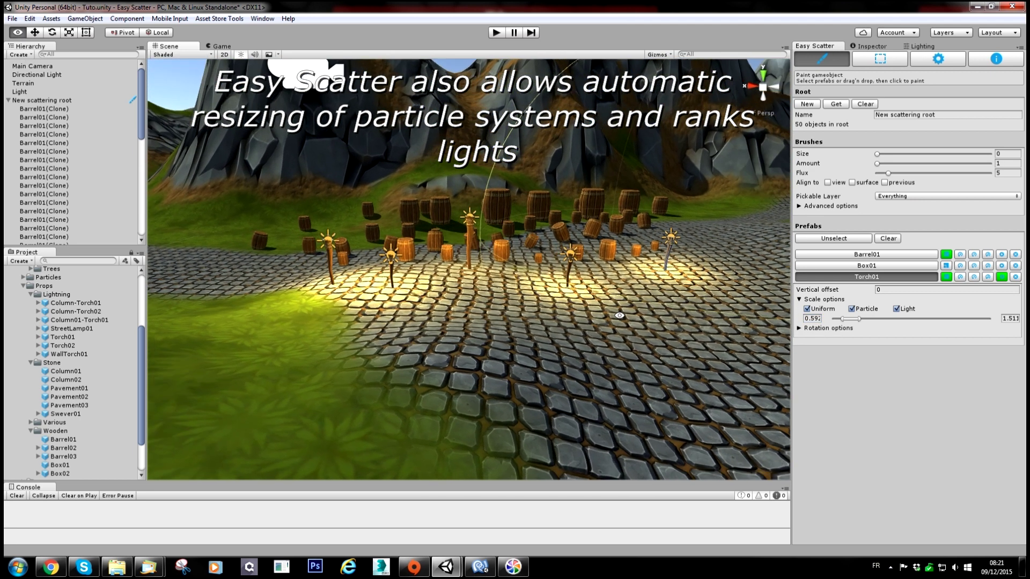
Paint one torch at a fixed scale of 3 beside the path, then run the scene
{"action": "left_click", "coordinate": [812, 318]}
{"action": "type", "text": "3"}
{"action": "key", "text": "Tab"}
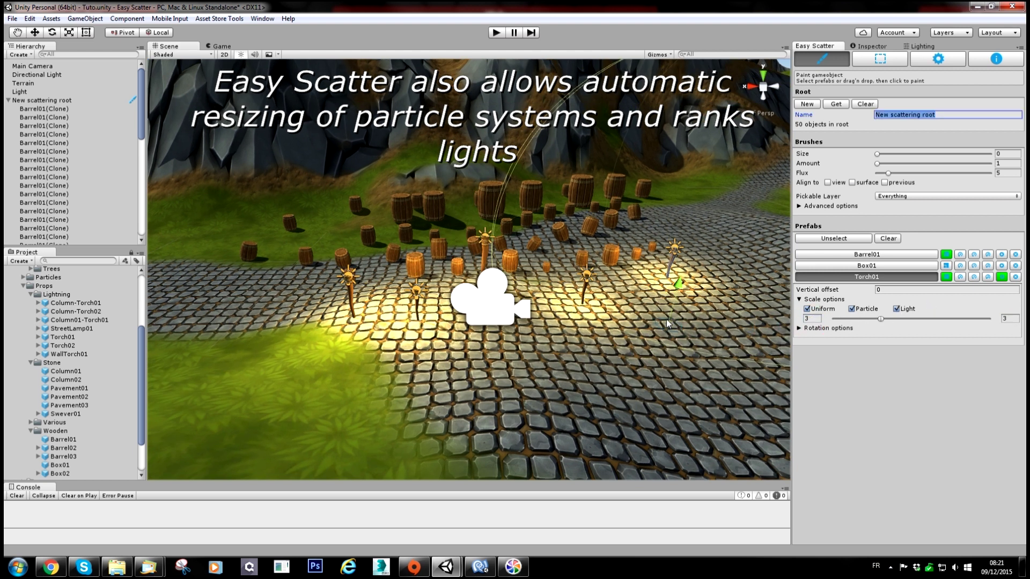
{"action": "left_click", "coordinate": [756, 248]}
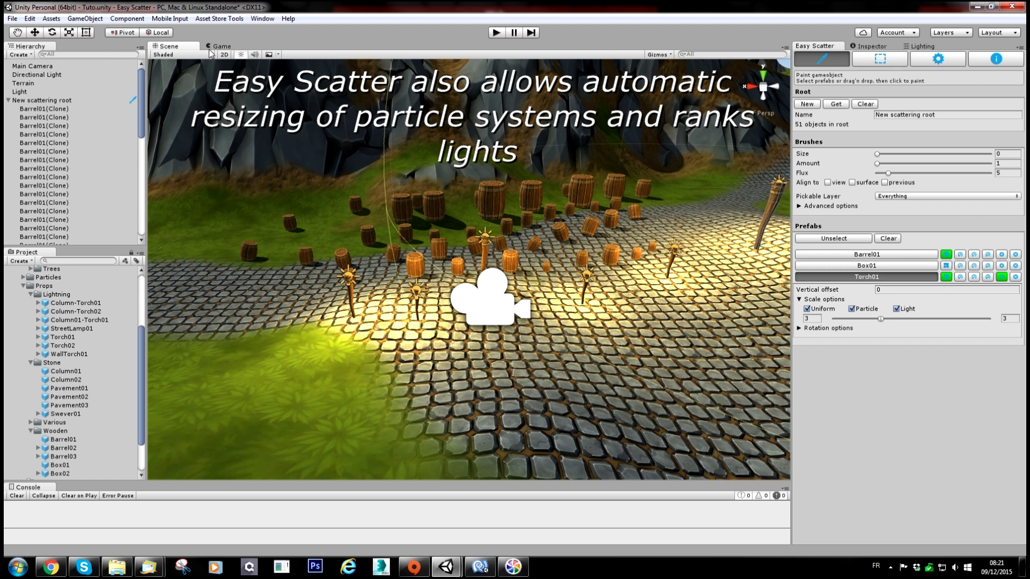
{"action": "left_click", "coordinate": [494, 33]}
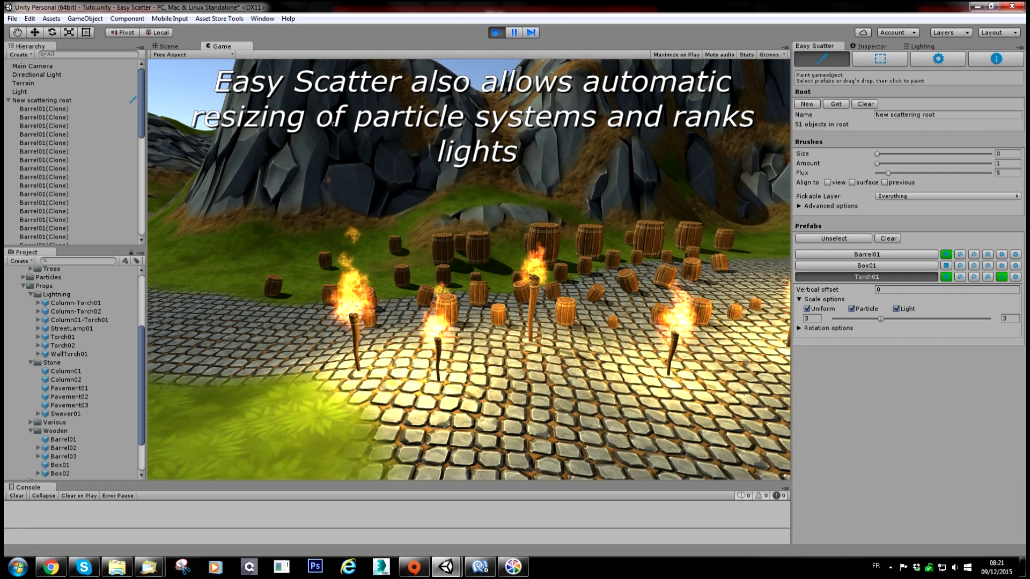
Return to the Scene view during Play and orbit across the burning torches, including the scale-3 one
{"action": "left_click", "coordinate": [166, 46]}
{"action": "left_click_drag", "start_coordinate": [536, 289], "coordinate": [588, 292], "text": "alt"}
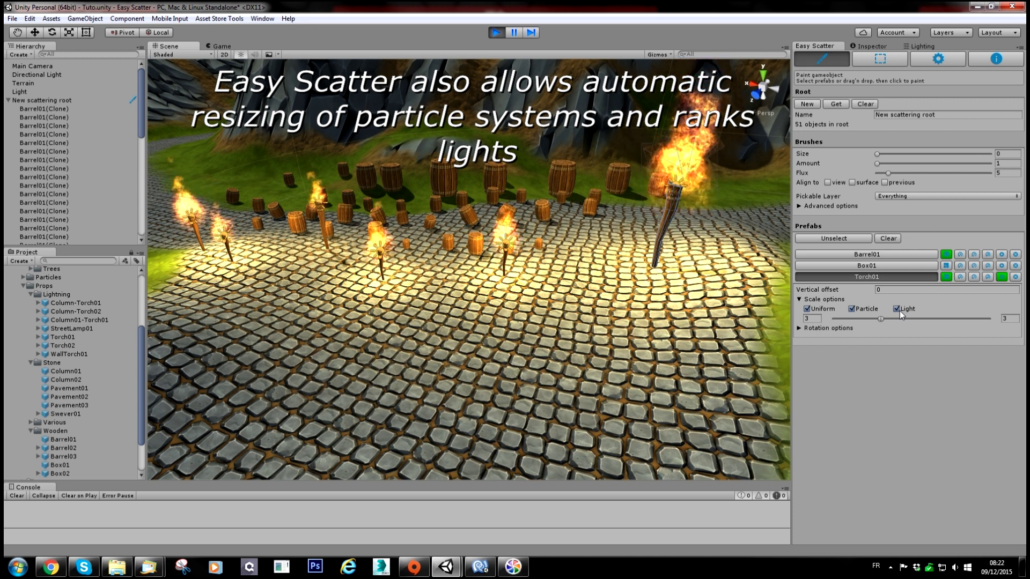
{"action": "left_click", "coordinate": [902, 281]}
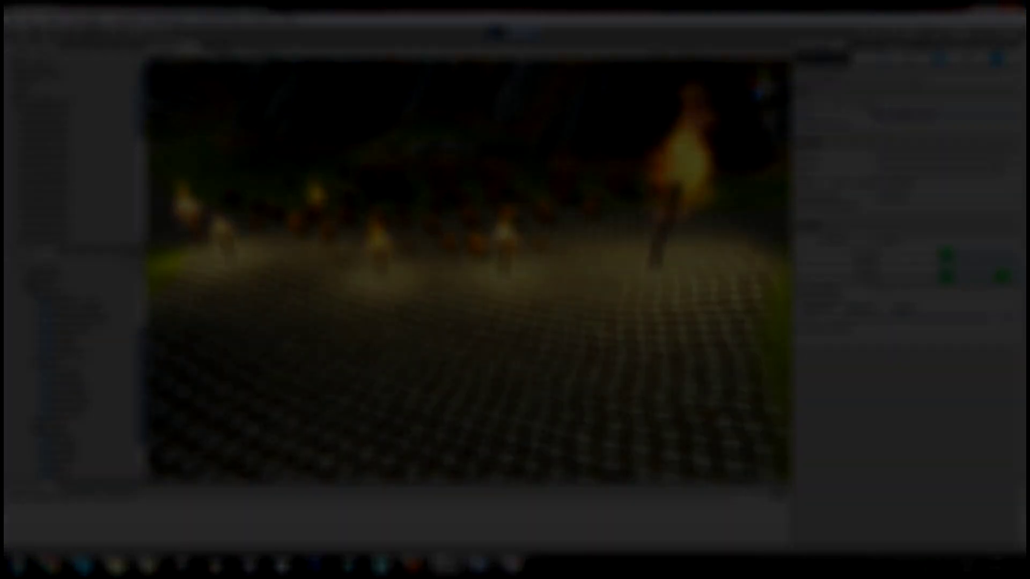